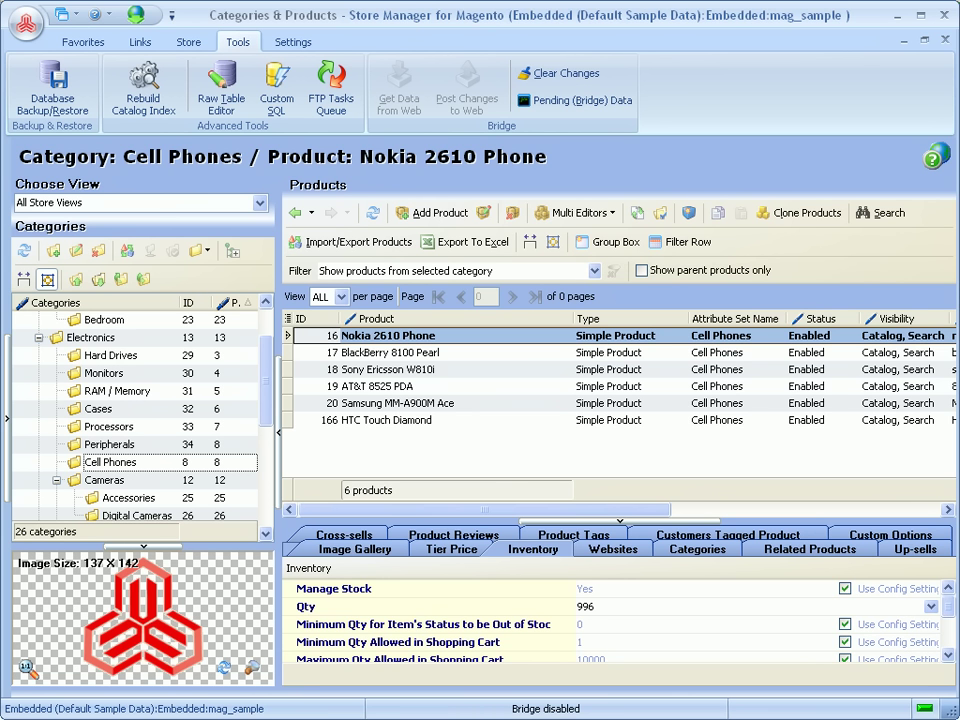
# - Bring the product_import spreadsheet in OpenOffice.org Calc to the front
pyautogui.hotkey('alt', 'Tab')
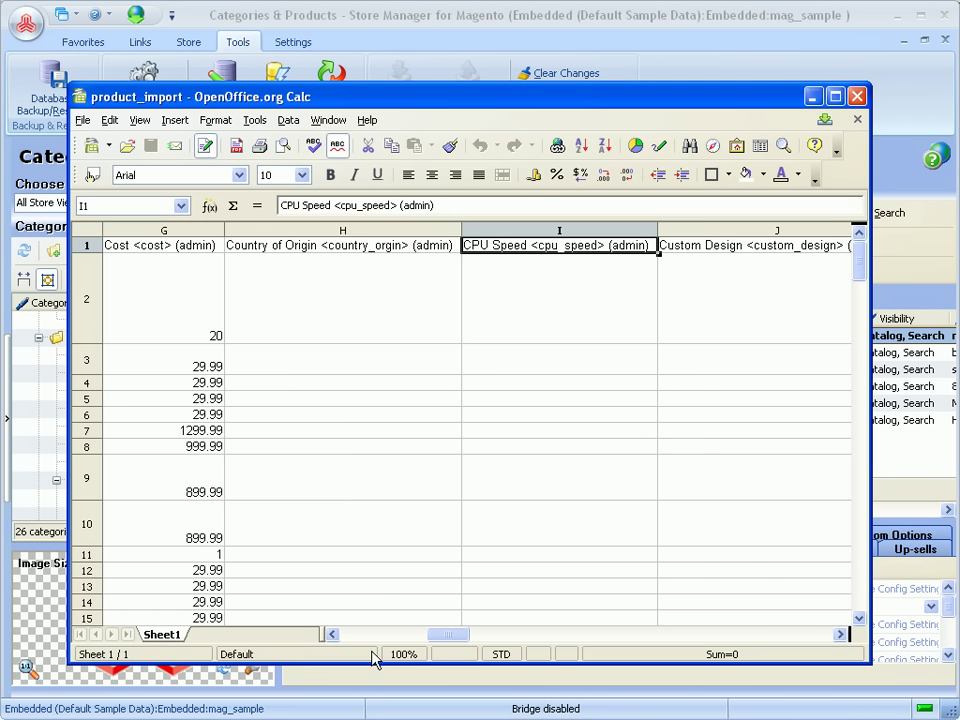
# - Check the first product's ID, type, attribute set and category path, then return to Store Manager
pyautogui.moveTo(437, 636); pyautogui.dragTo(345, 636)
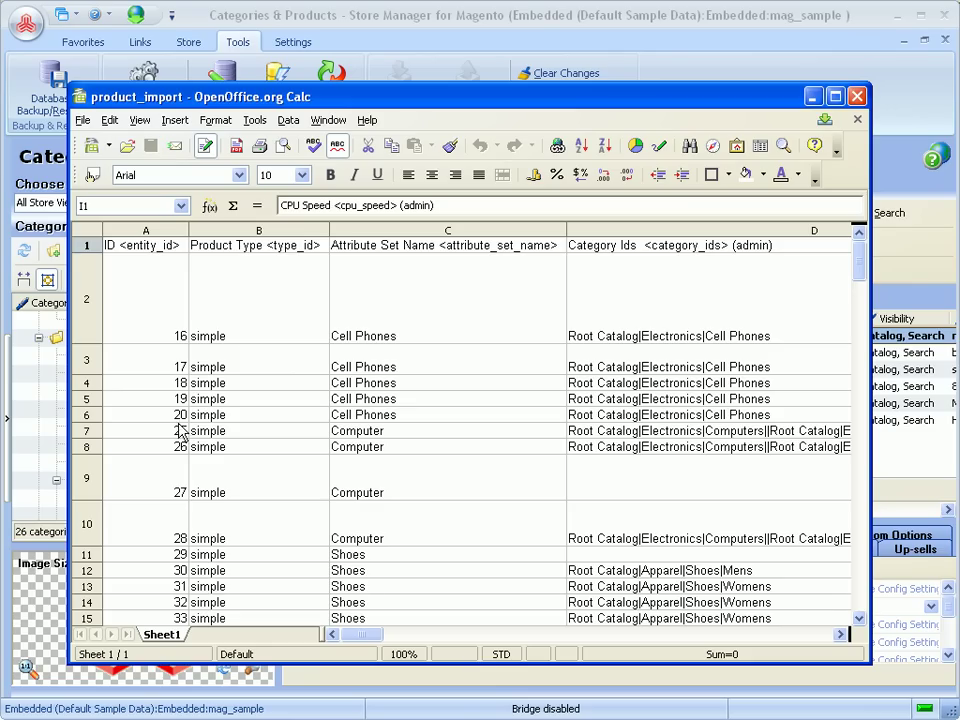
pyautogui.click(168, 340)
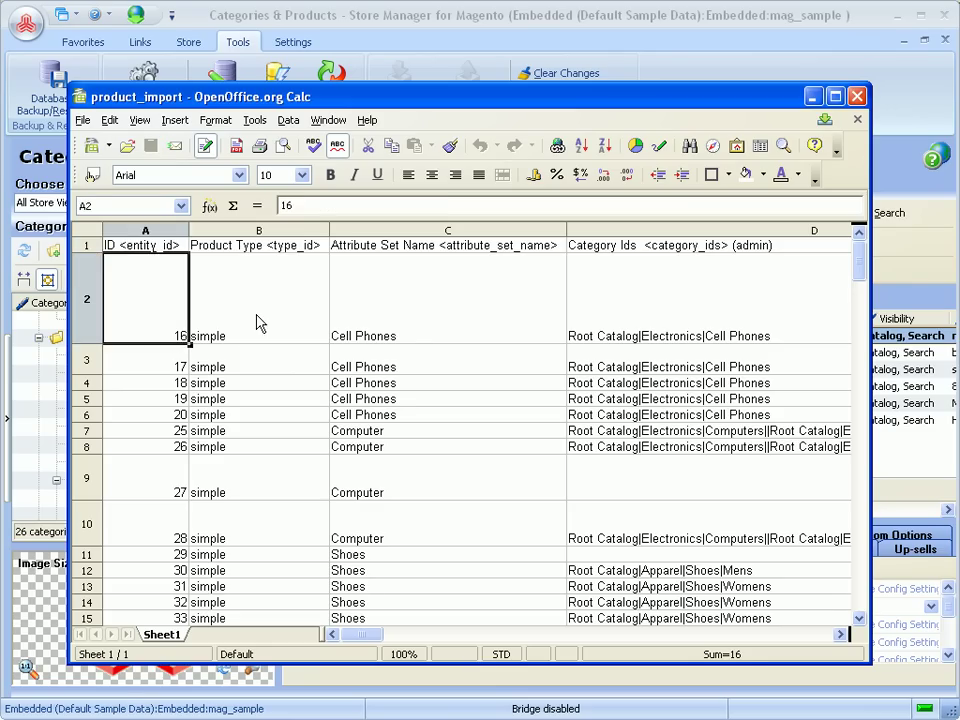
pyautogui.click(257, 321)
pyautogui.click(408, 330)
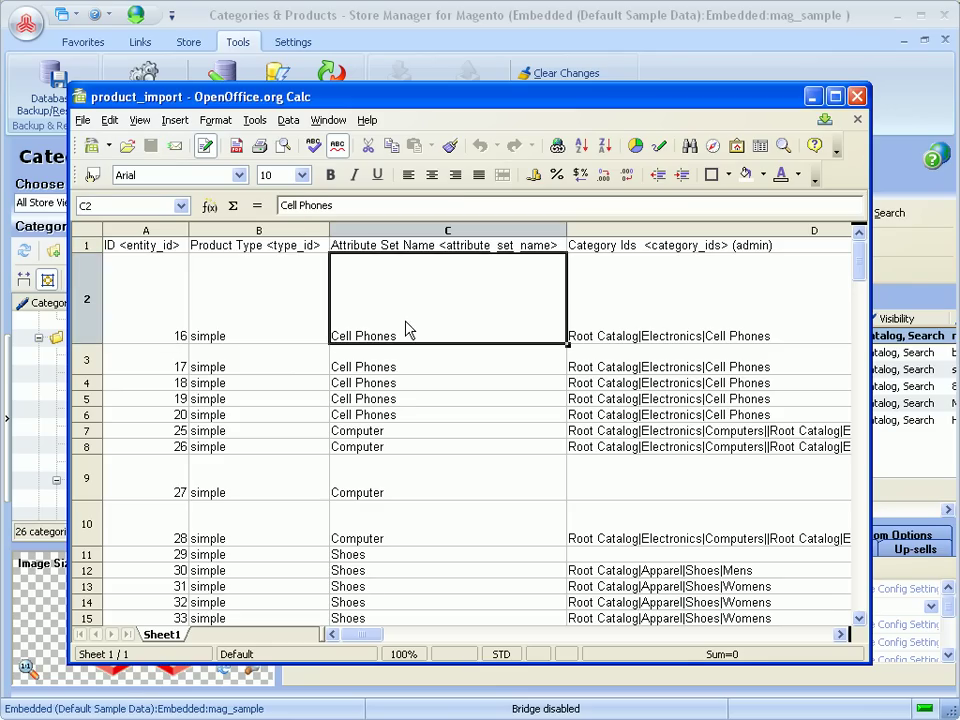
pyautogui.click(630, 338)
pyautogui.hotkey('alt', 'Tab')
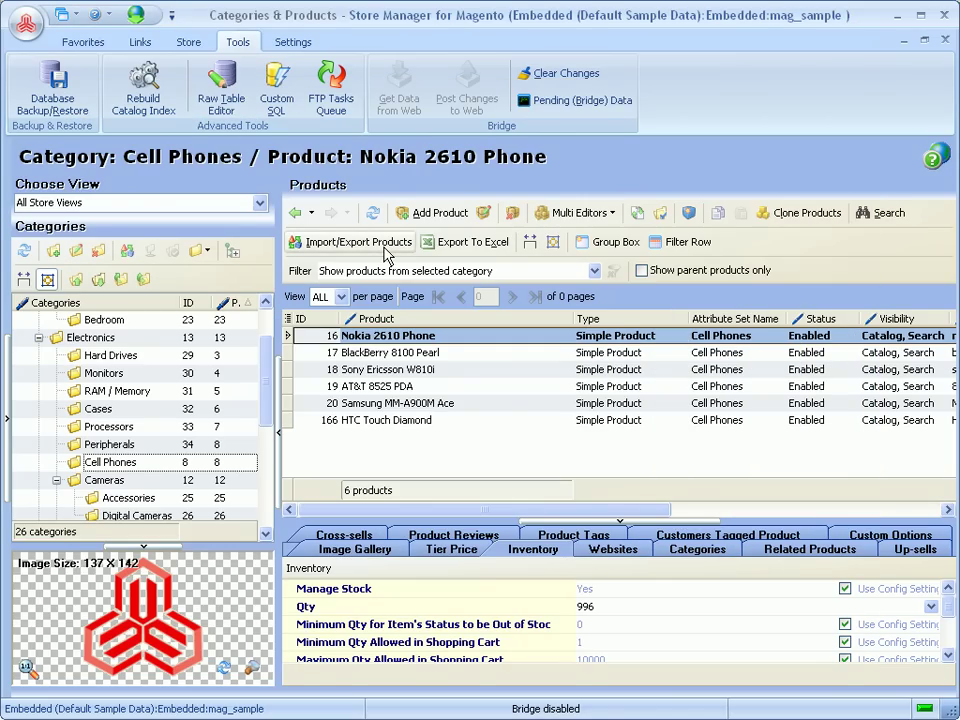
# - Start an Import/Export product import with D:\product_import.csv as the source file
pyautogui.click(384, 247)
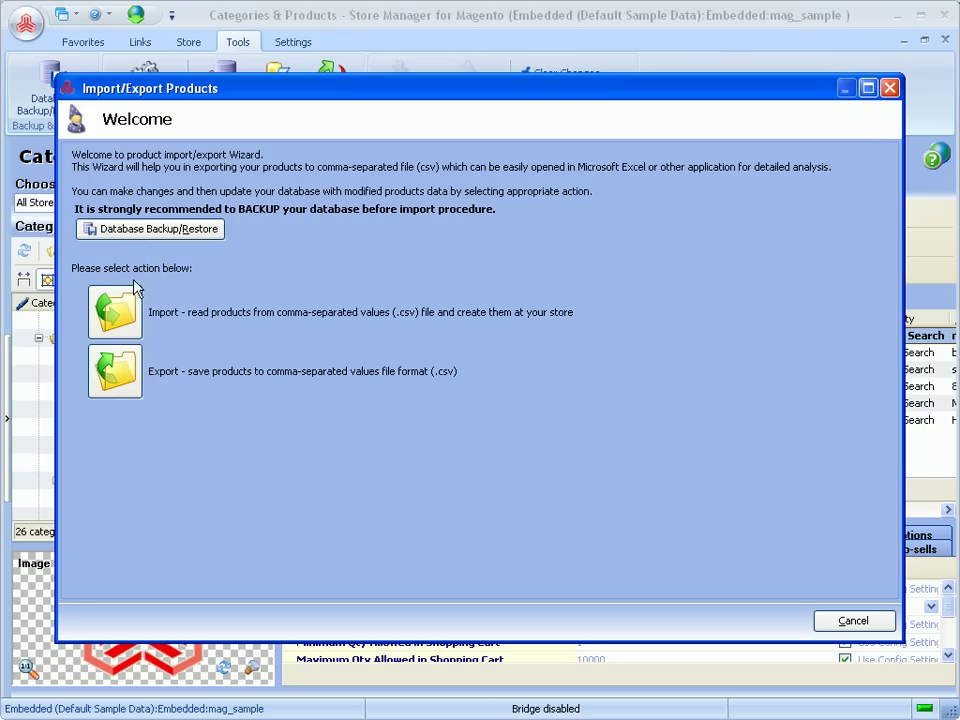
pyautogui.click(116, 311)
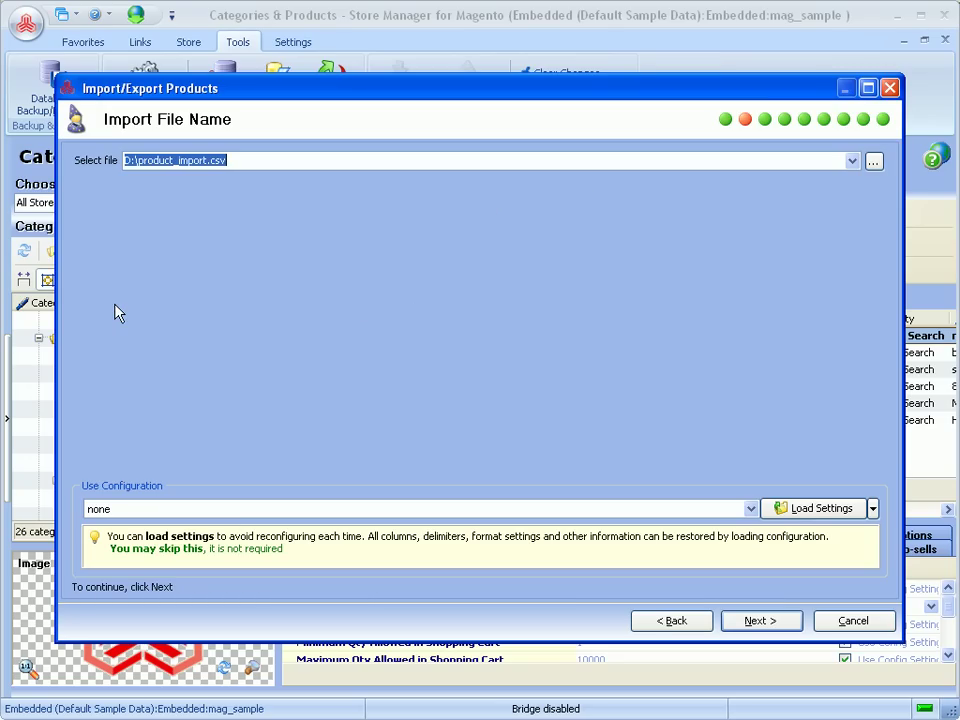
pyautogui.click(852, 161)
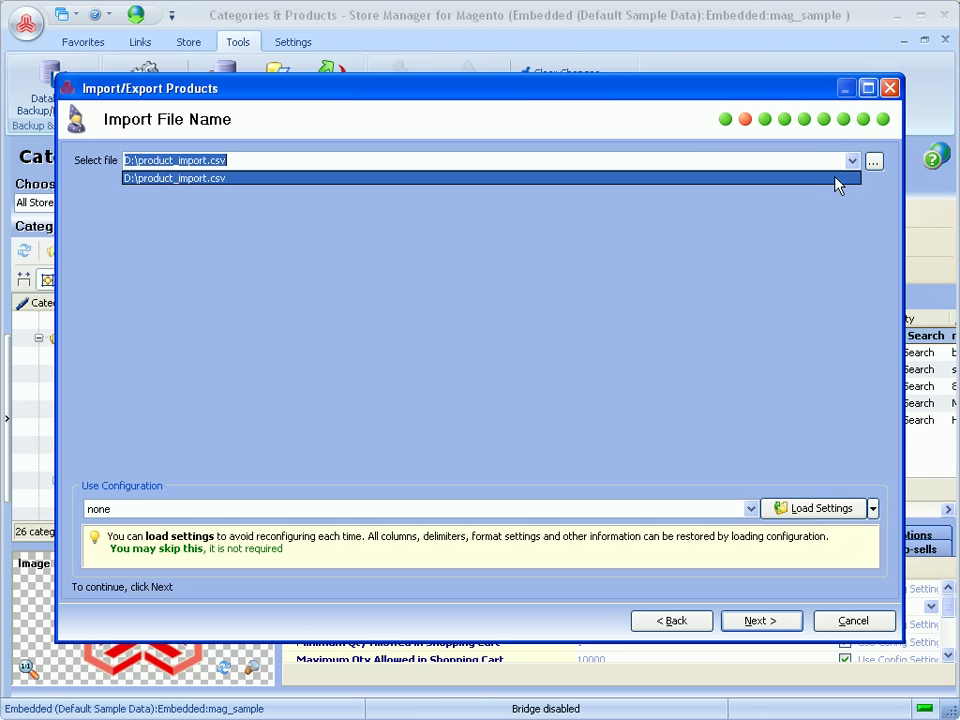
pyautogui.click(838, 183)
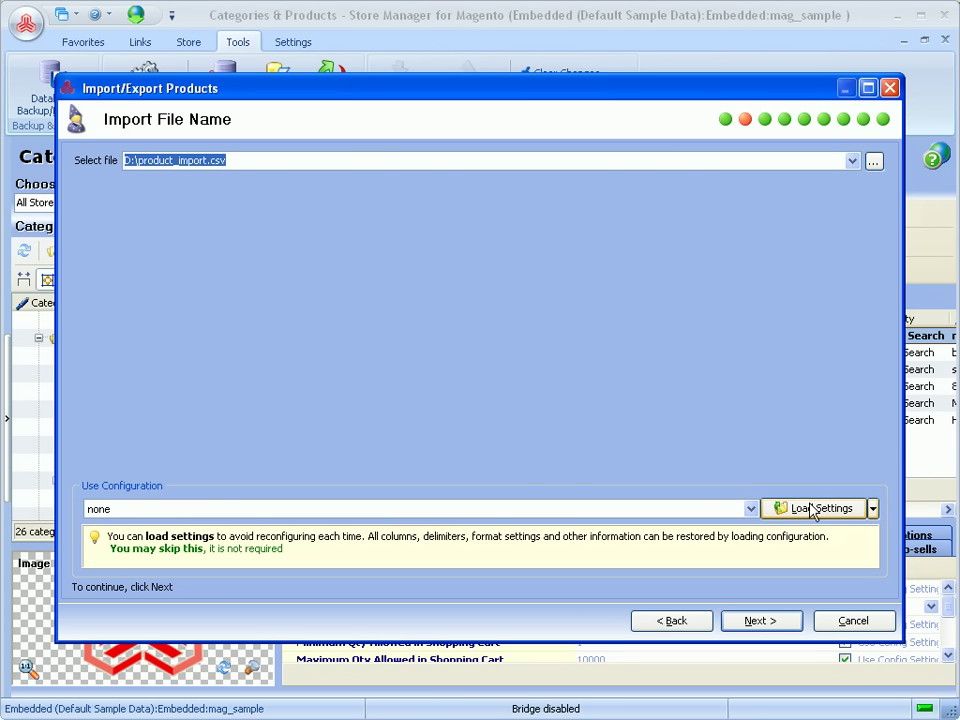
pyautogui.click(783, 622)
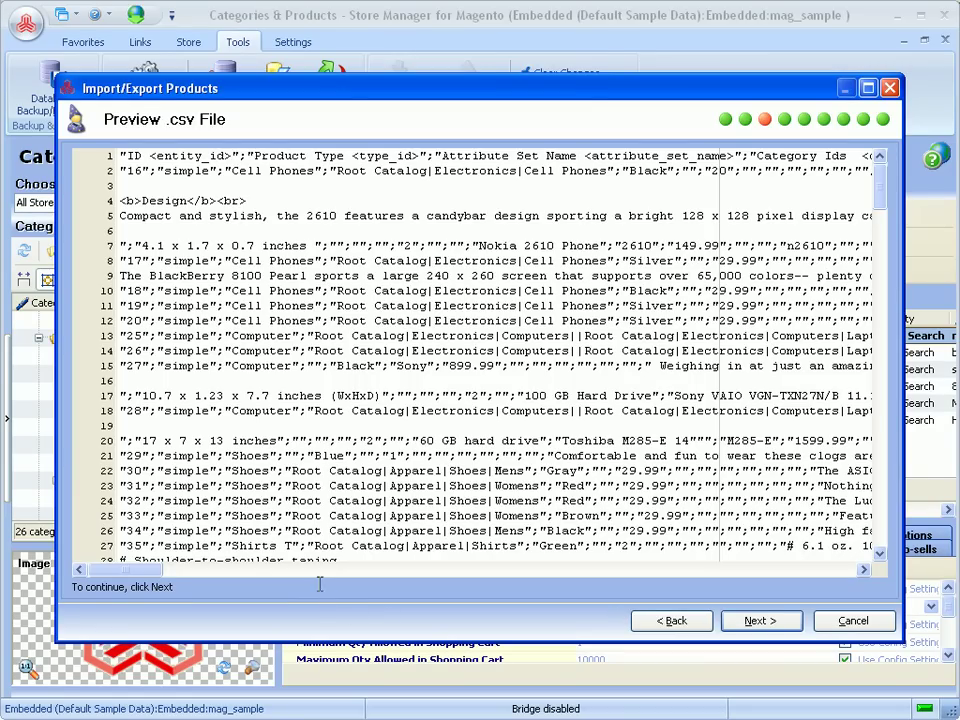
pyautogui.doubleClick(152, 170)
pyautogui.moveTo(120, 156); pyautogui.dragTo(563, 156)
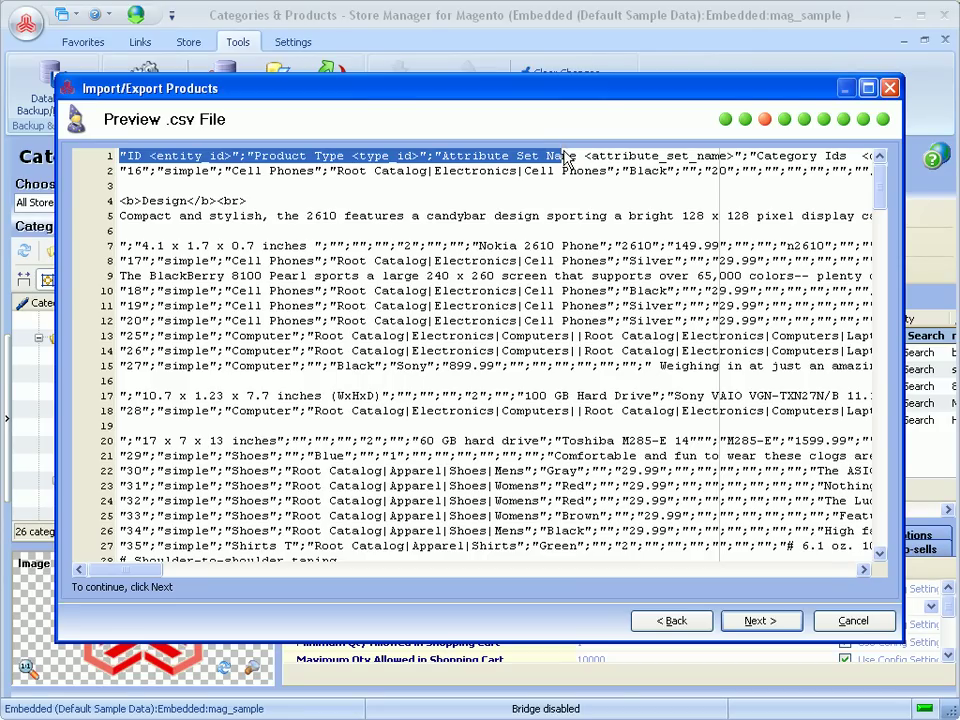
pyautogui.click(121, 170)
pyautogui.click(145, 171)
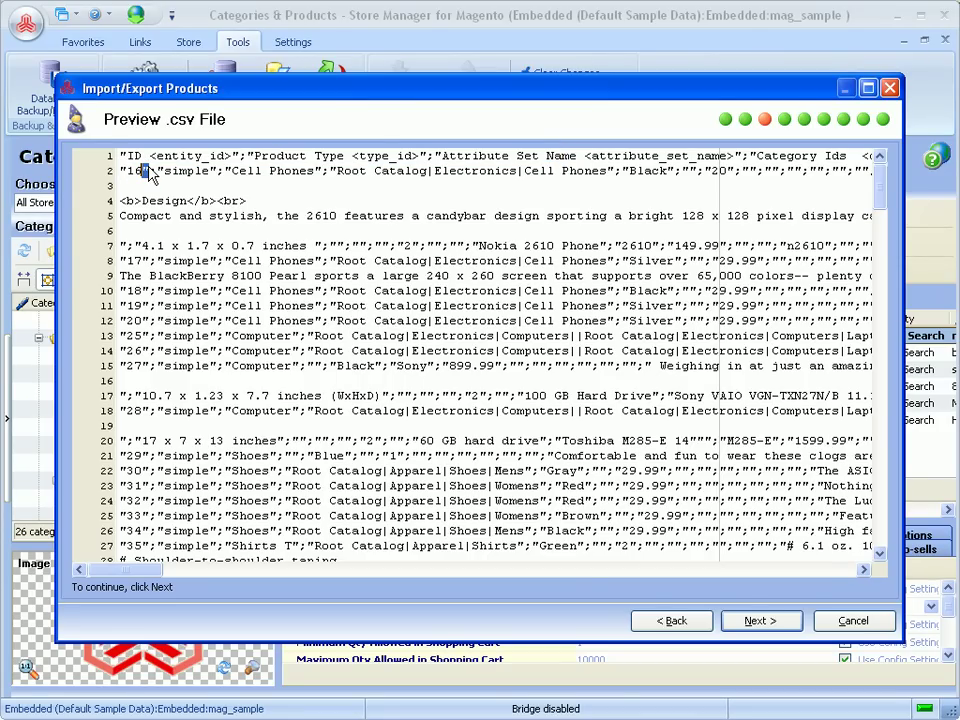
# - Keep semicolon delimiters and double quotes, and set the image gallery separator to |
pyautogui.click(757, 621)
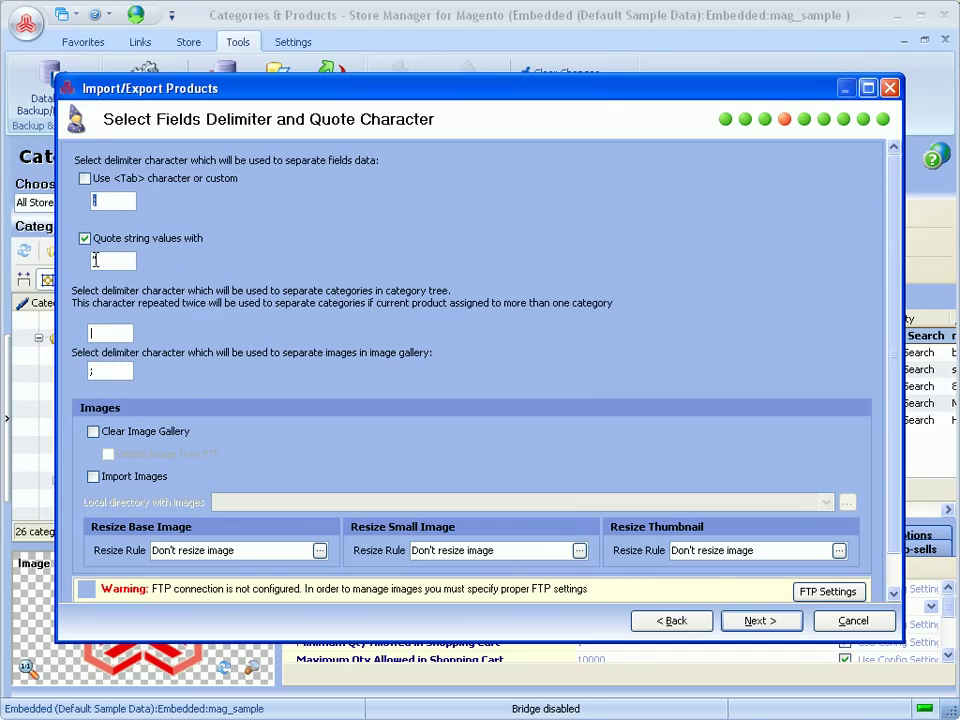
pyautogui.click(100, 332)
pyautogui.moveTo(102, 372); pyautogui.dragTo(88, 370)
pyautogui.write('|')
pyautogui.click(757, 621)
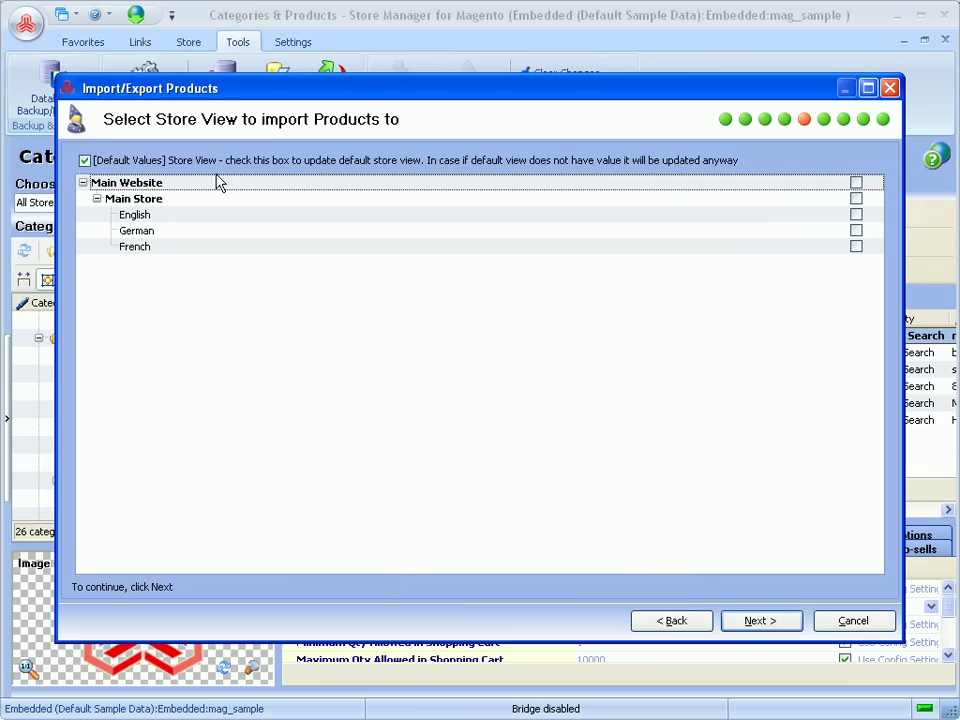
# - Keep [Default Values] as the target store view and continue
pyautogui.click(754, 621)
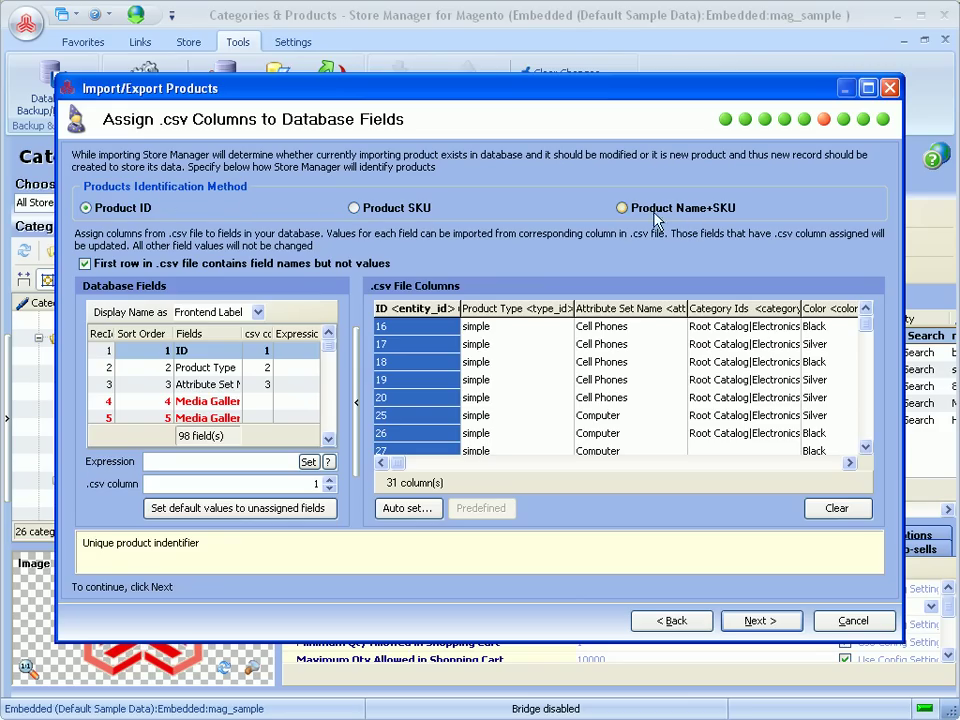
# - Identify products by Product Name+SKU and verify the .csv column-to-field mappings
pyautogui.click(624, 208)
pyautogui.click(329, 461)
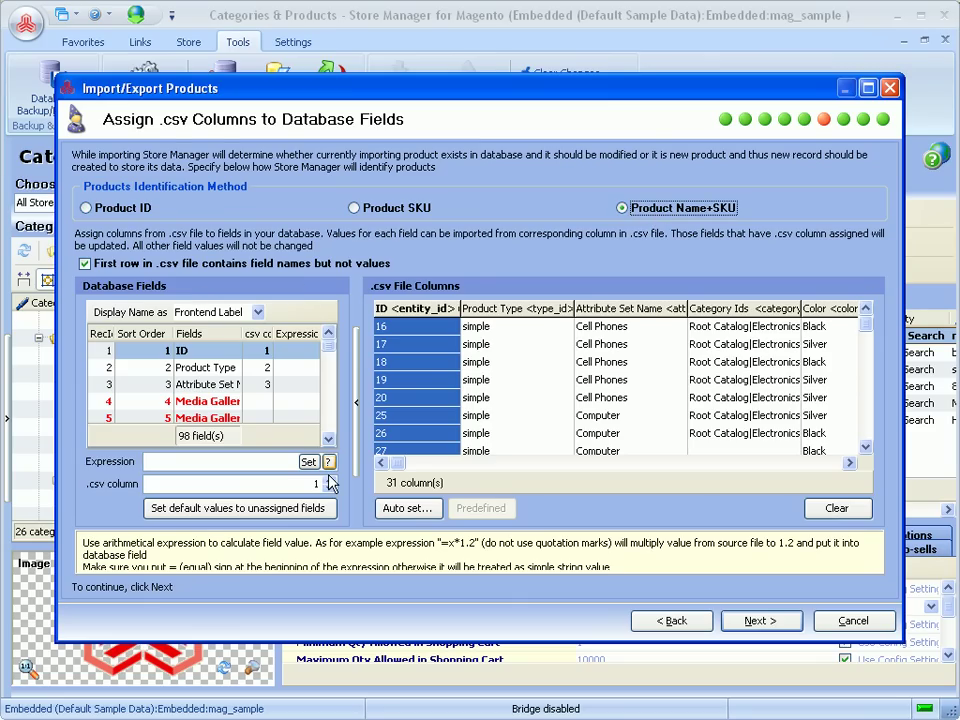
pyautogui.click(328, 439)
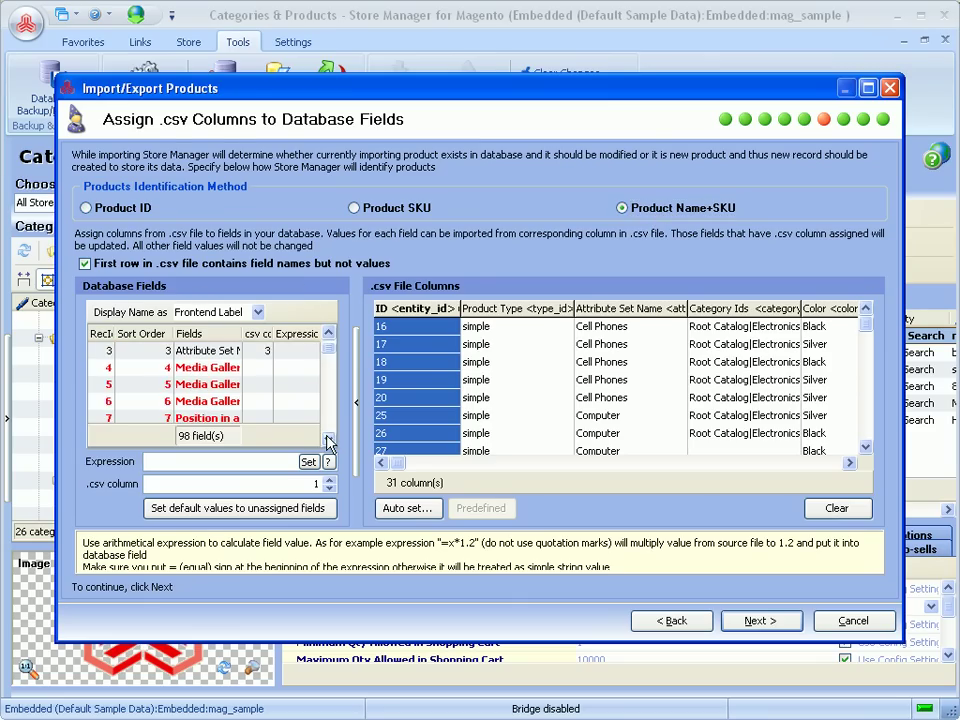
pyautogui.click(328, 439)
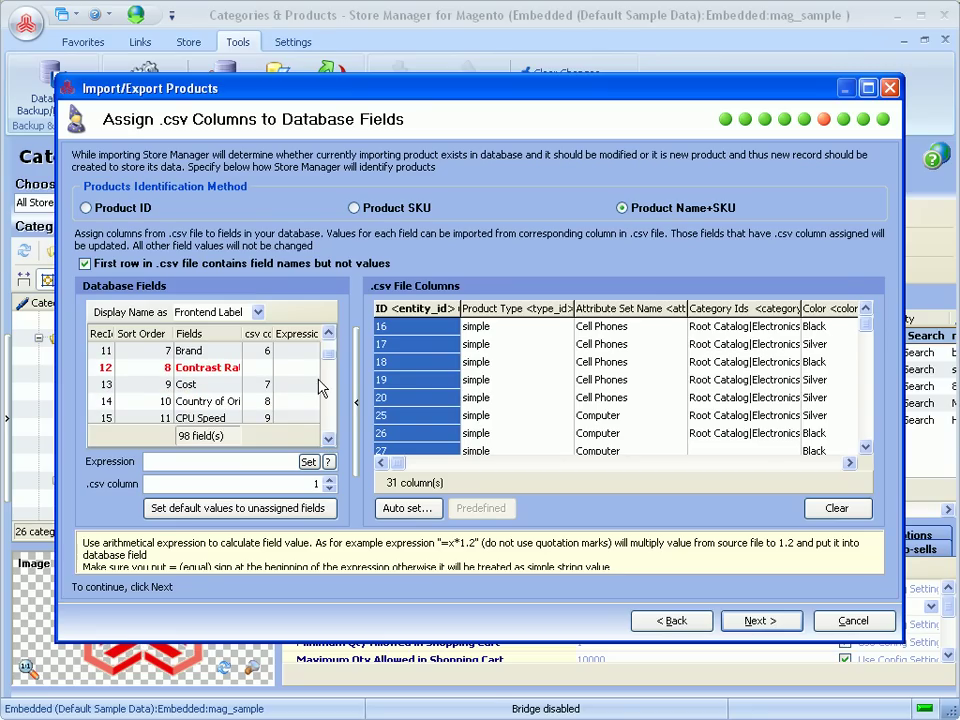
pyautogui.click(328, 336)
pyautogui.click(328, 336)
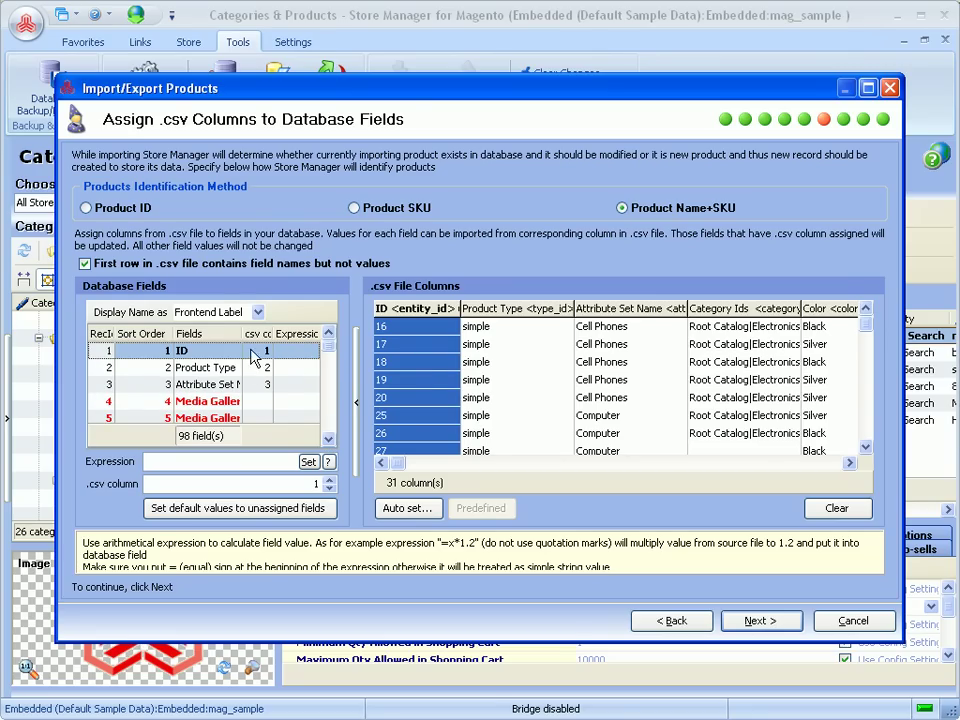
pyautogui.click(778, 621)
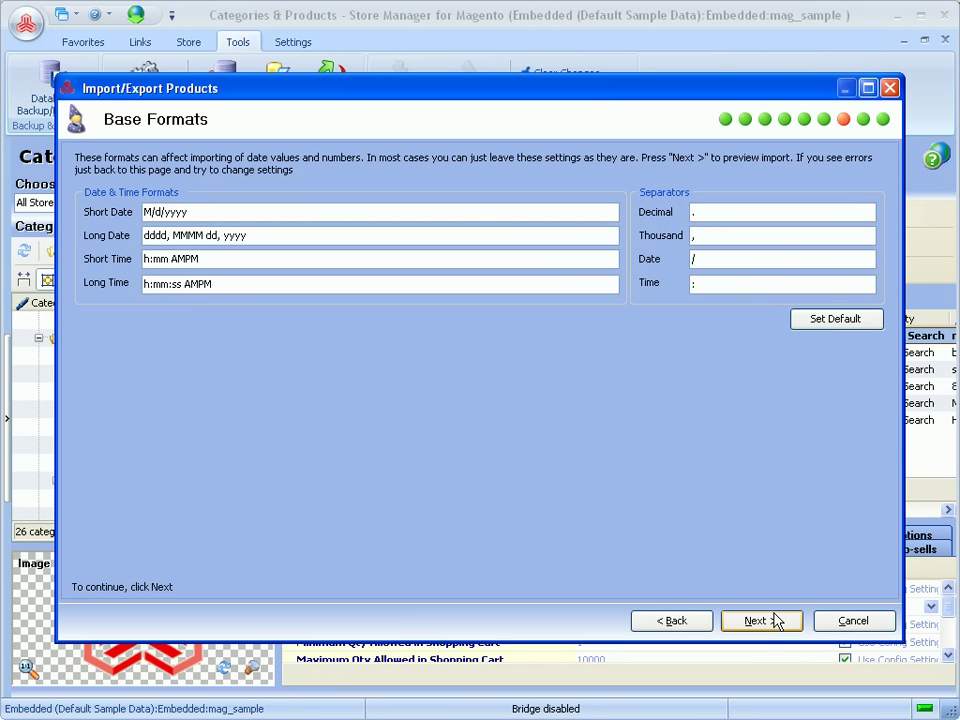
# - Keep the default date and number formats and scroll through the 120 previewed product rows
pyautogui.click(760, 625)
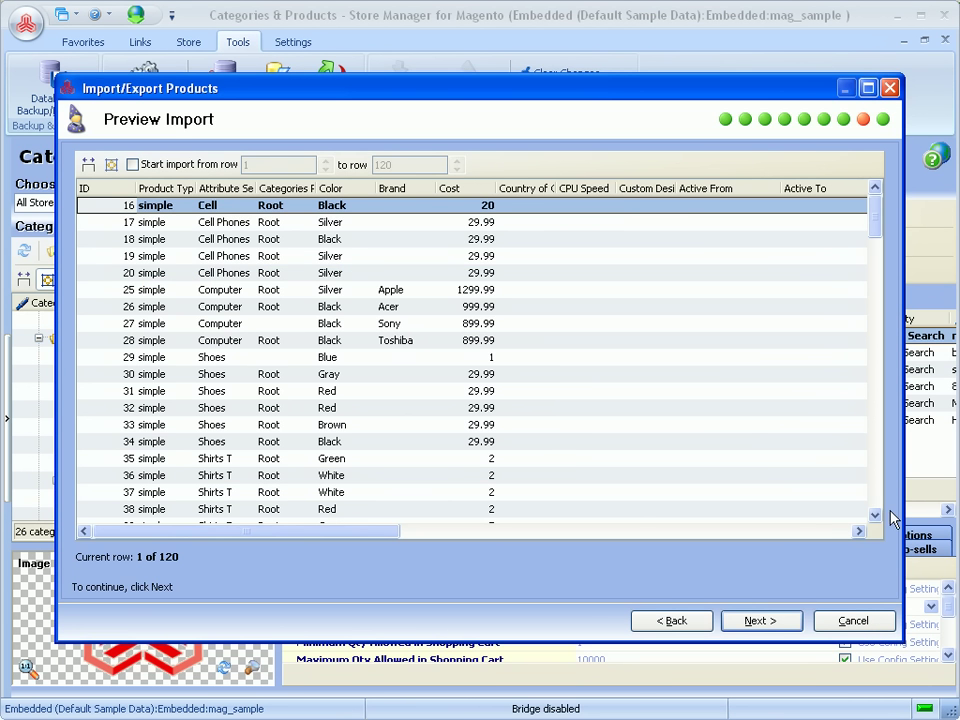
pyautogui.doubleClick(876, 516)
pyautogui.tripleClick(876, 516)
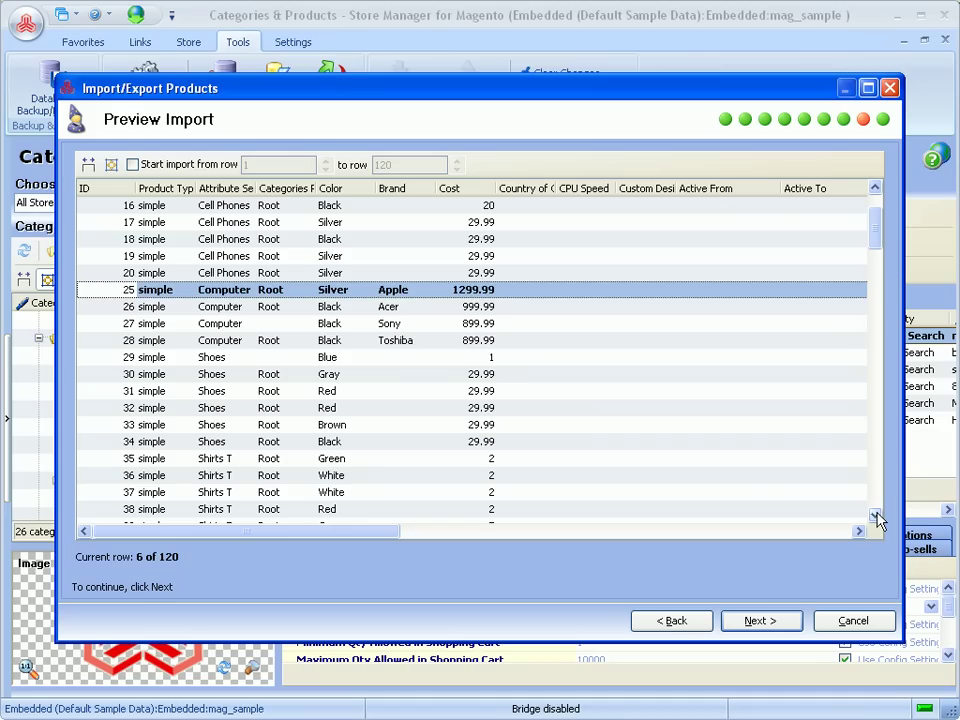
pyautogui.doubleClick(876, 516)
pyautogui.click(876, 516)
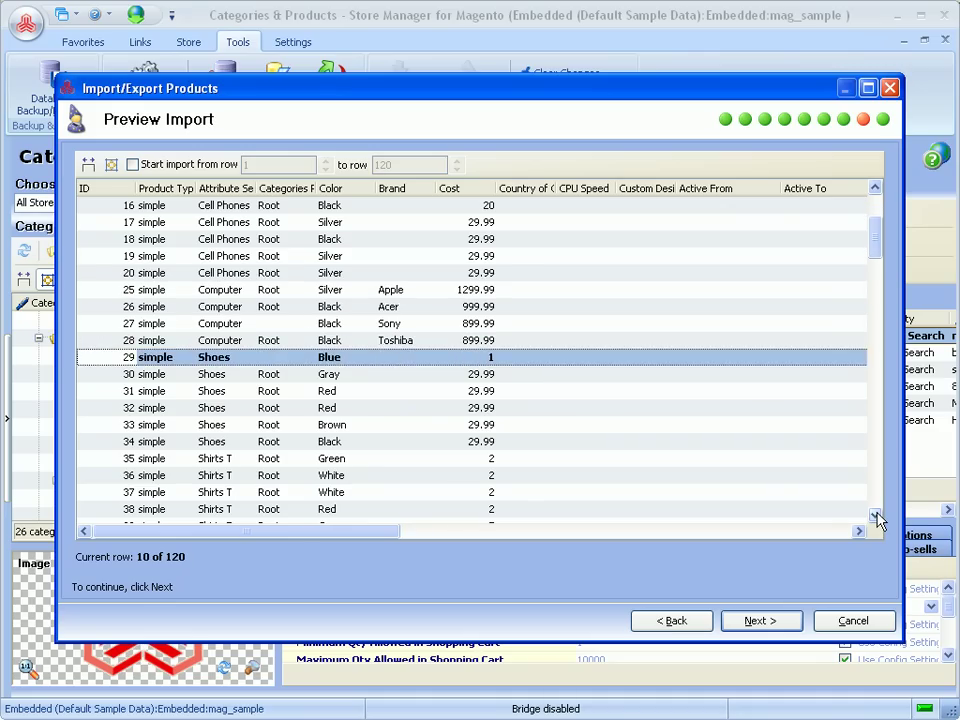
pyautogui.click(876, 516)
pyautogui.click(876, 516)
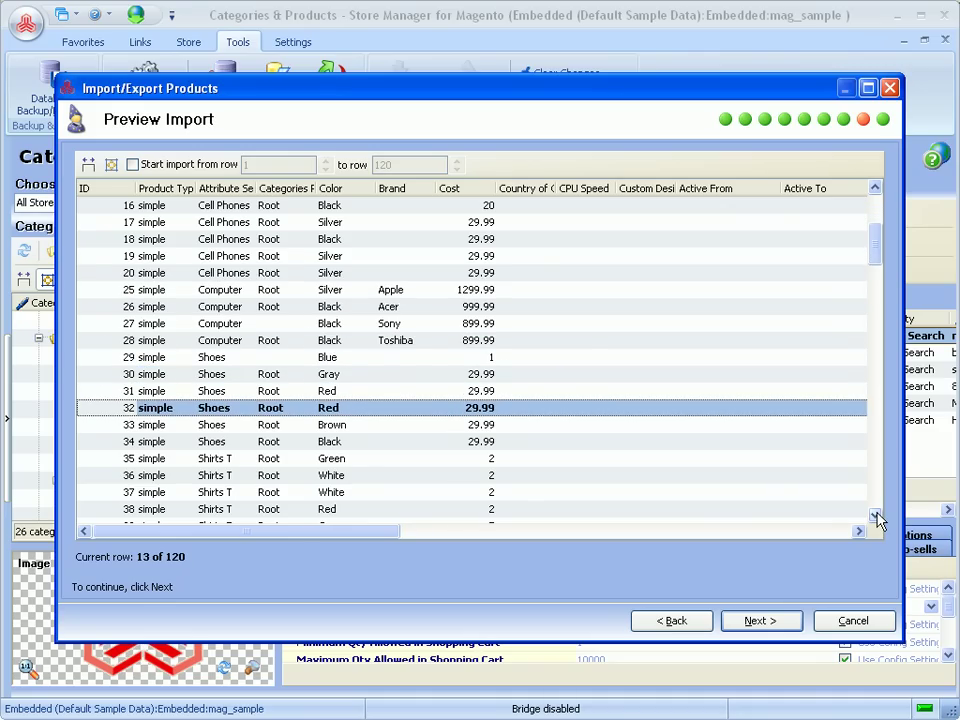
pyautogui.click(876, 516)
pyautogui.click(876, 516)
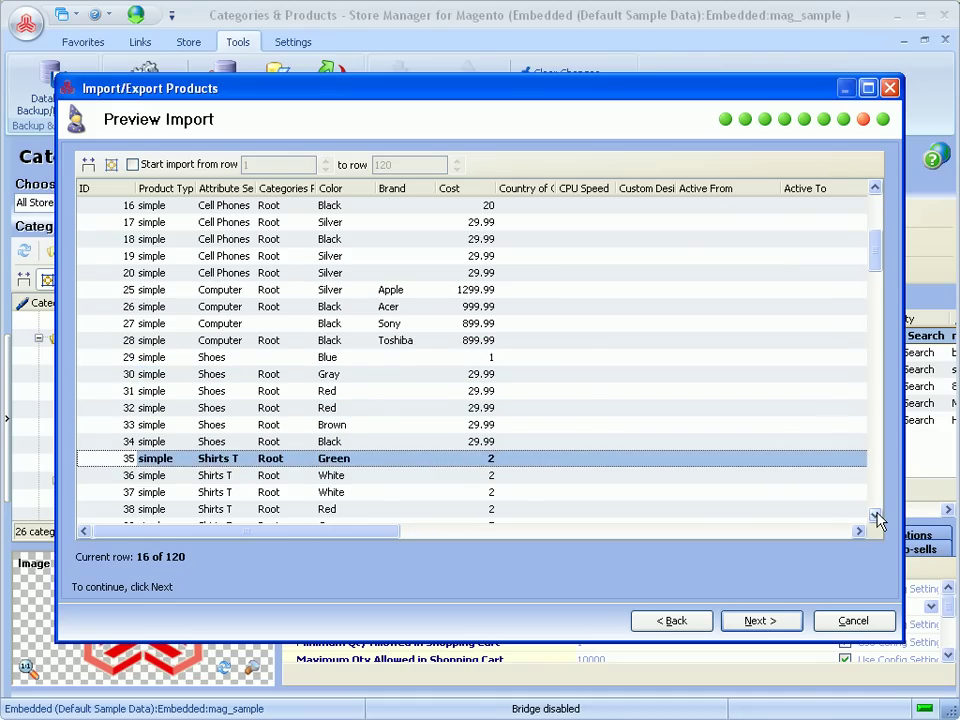
pyautogui.click(876, 516)
pyautogui.click(876, 516)
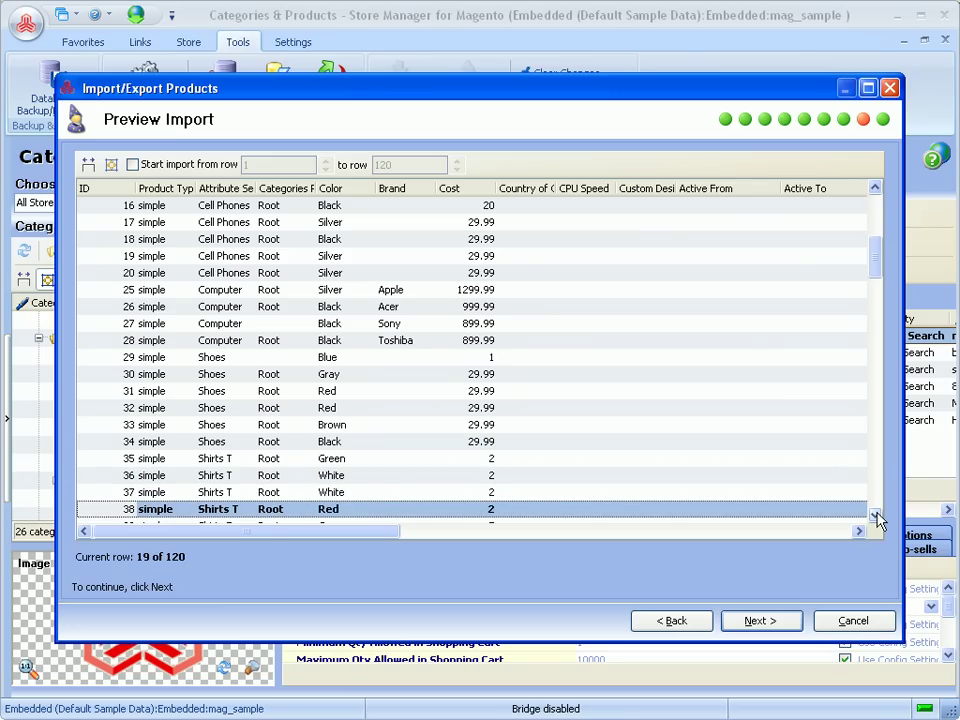
# - Enable Cache import data and Accelerate import, and turn off Reindex product data
pyautogui.click(755, 624)
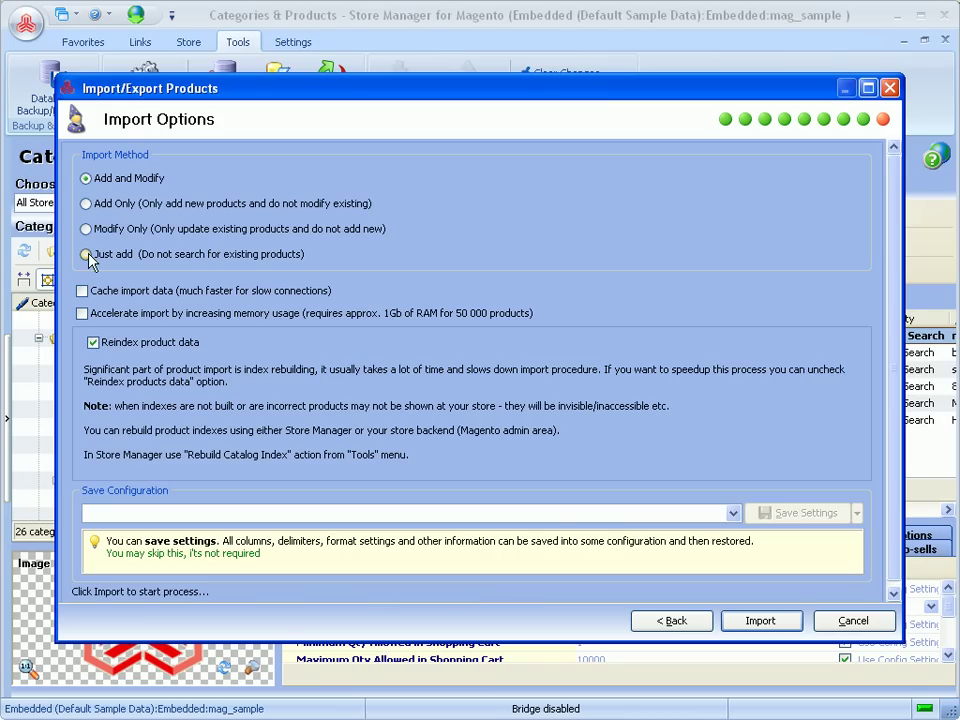
pyautogui.click(83, 291)
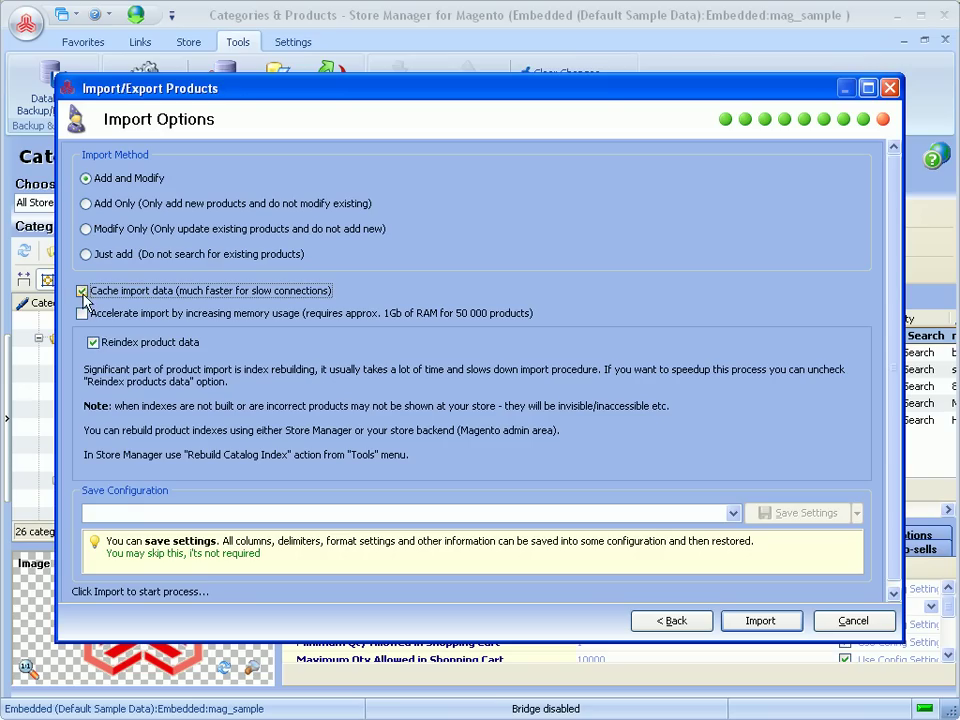
pyautogui.click(83, 315)
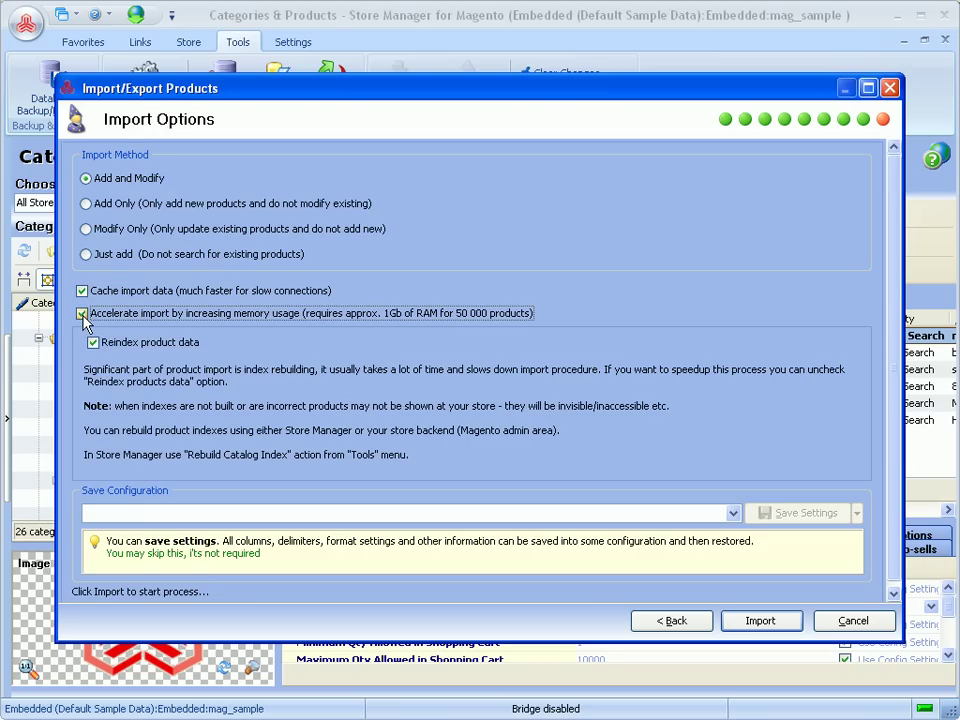
pyautogui.click(93, 343)
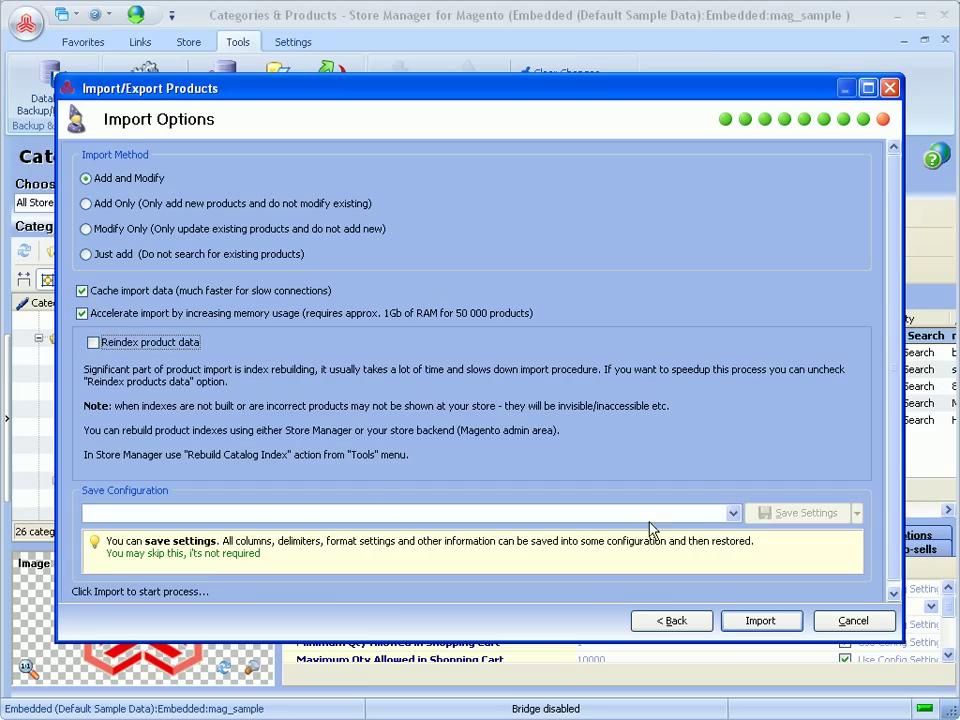
# - Save the import settings as configuration import 1 and start the import
pyautogui.click(735, 514)
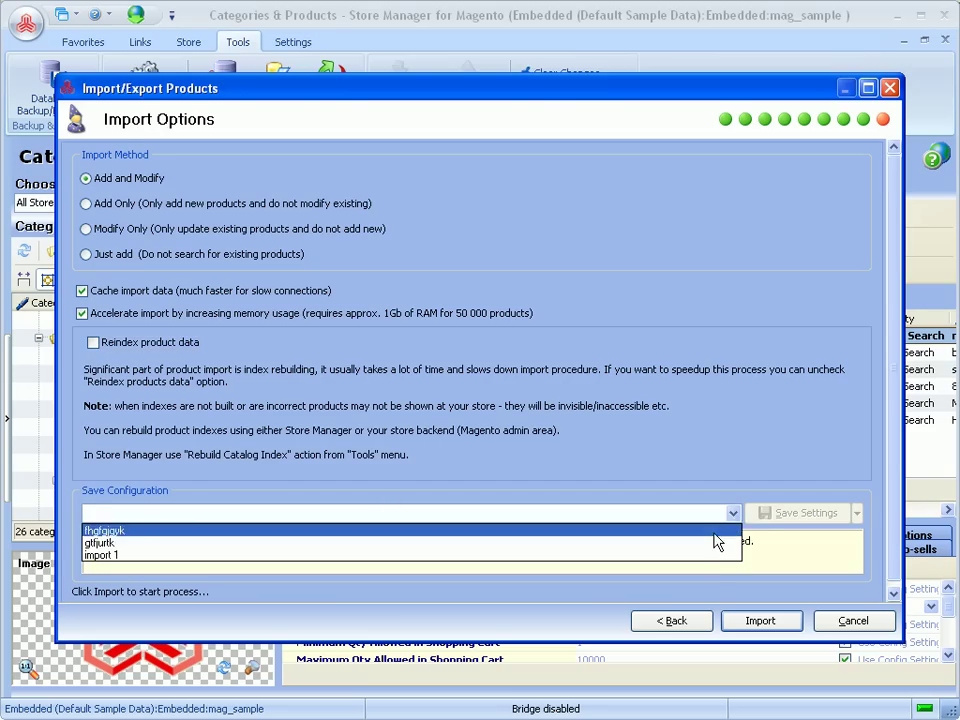
pyautogui.click(711, 560)
pyautogui.click(846, 520)
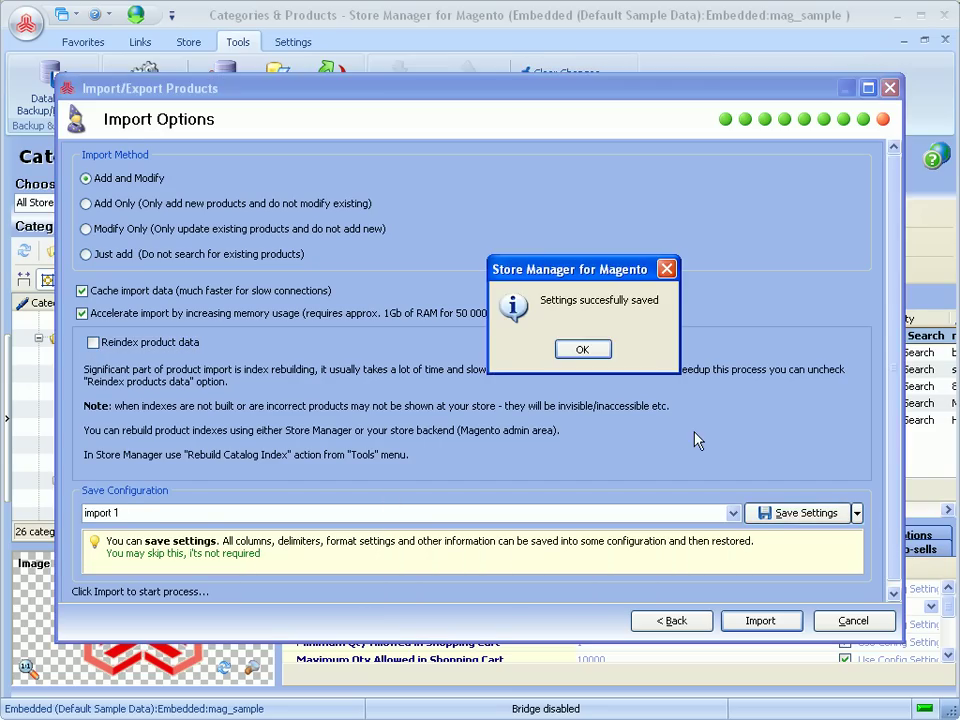
pyautogui.click(590, 351)
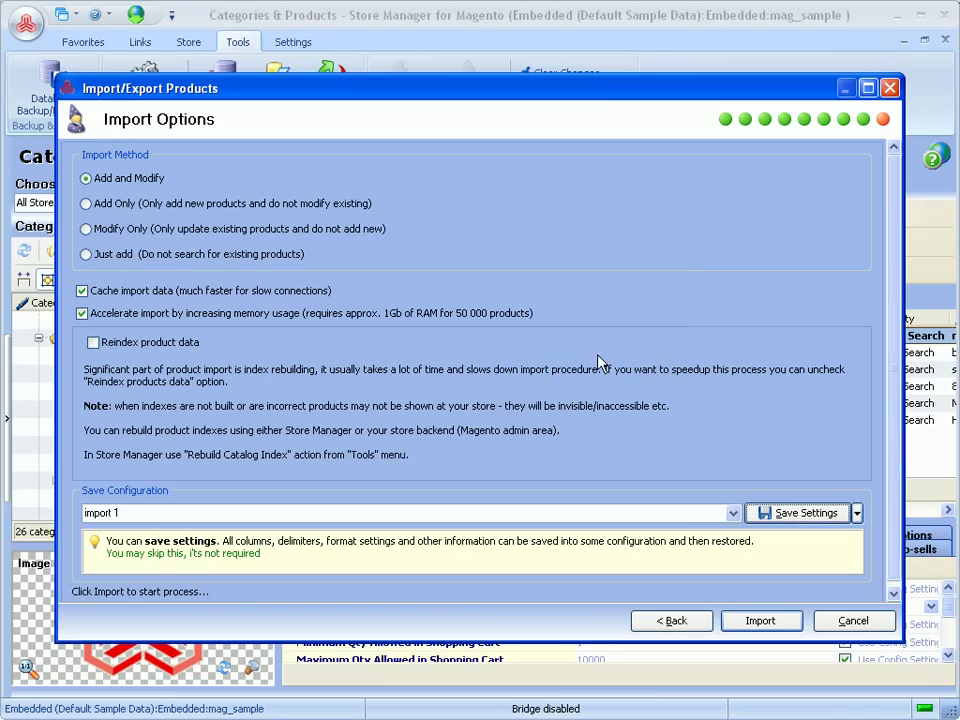
pyautogui.click(737, 624)
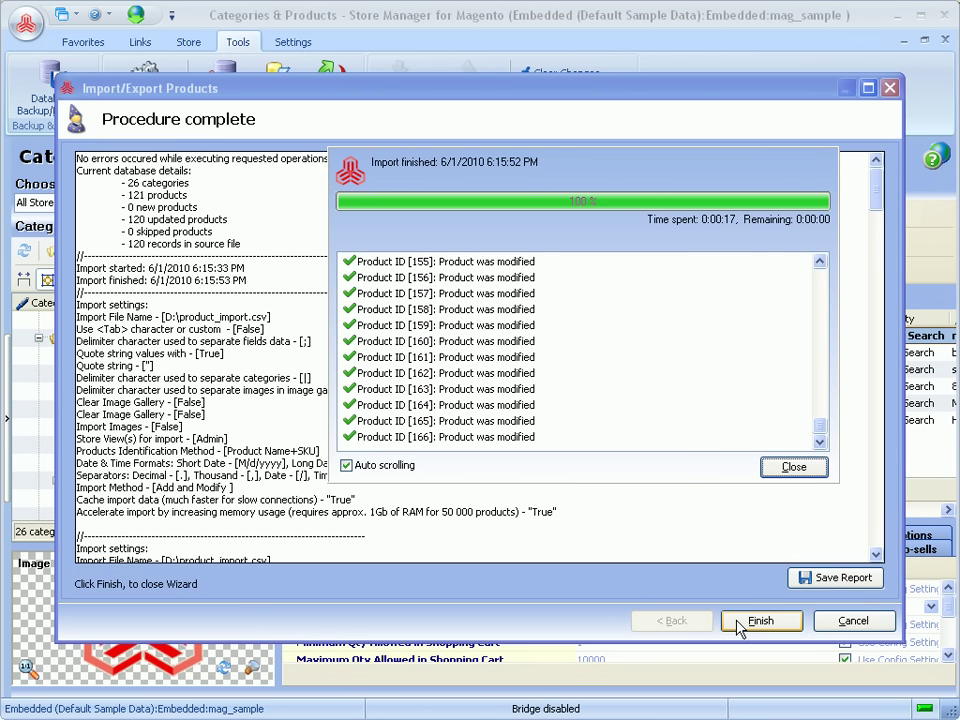
# - Close the progress panel to reveal the full import completion report
pyautogui.click(795, 467)
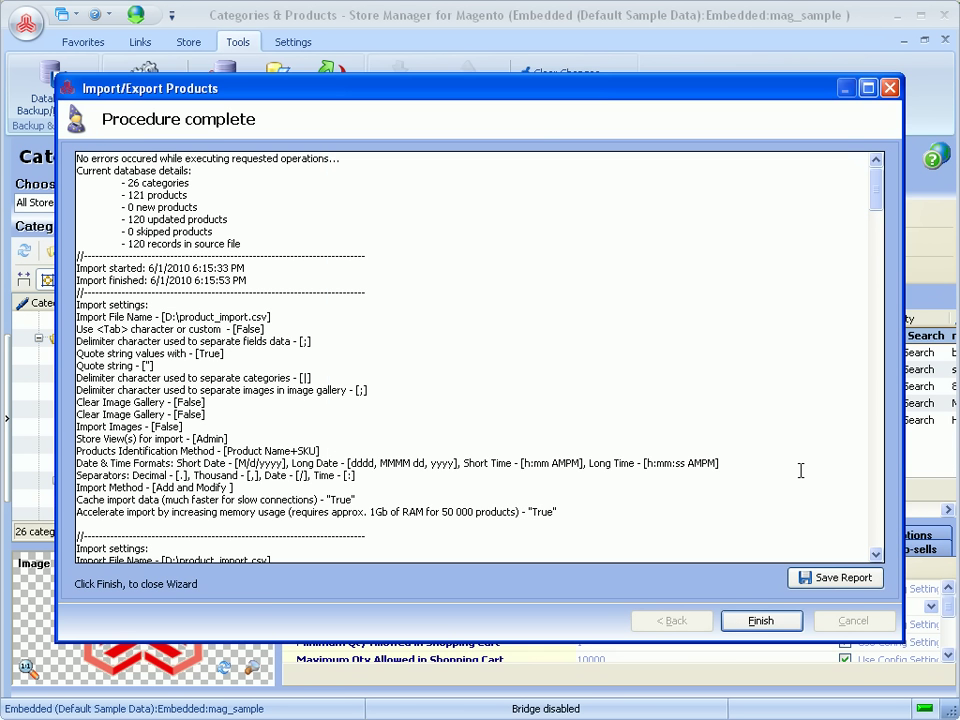